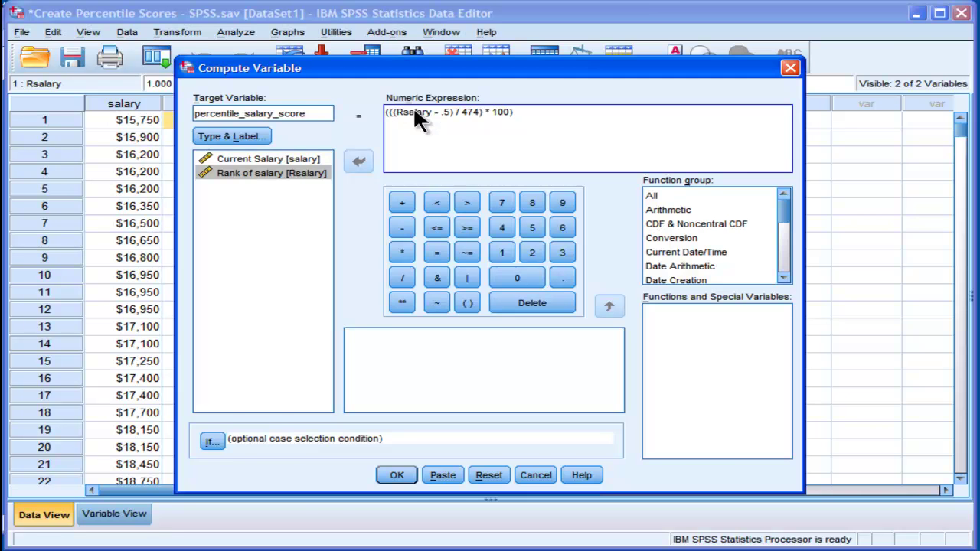
Compute percentile_salary_score as ((Rsalary - .5) / 474) * 100 and check the first values in the data grid
drag(473, 67, 564, 62)
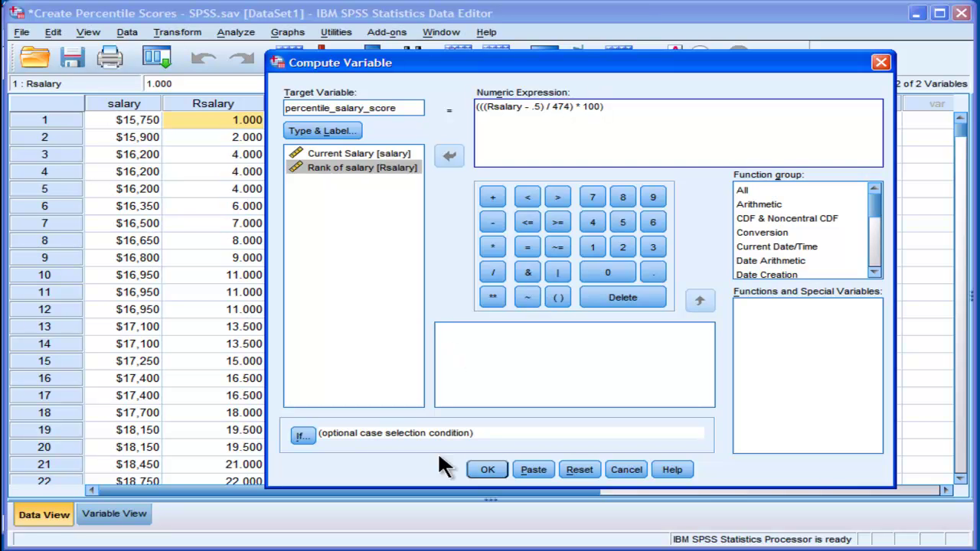
click(476, 466)
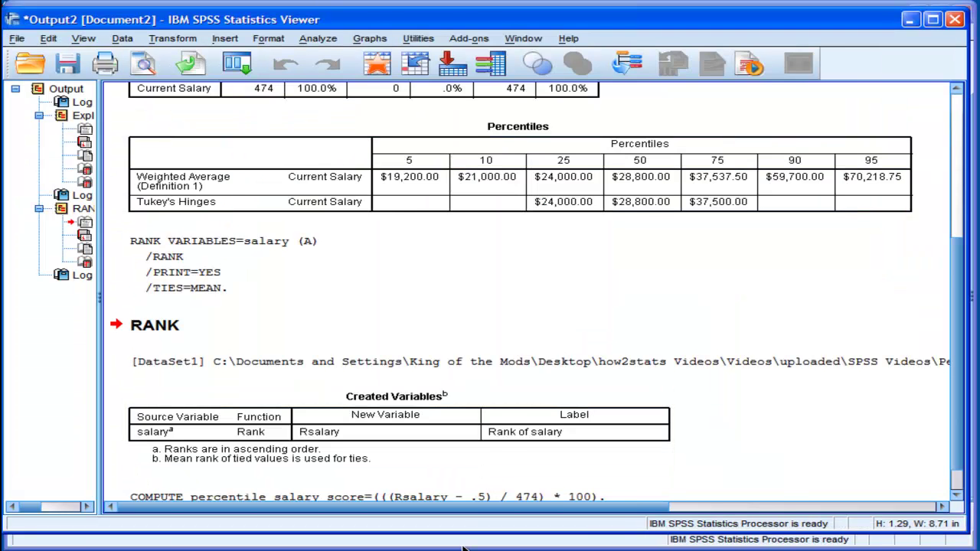
key(alt+Tab)
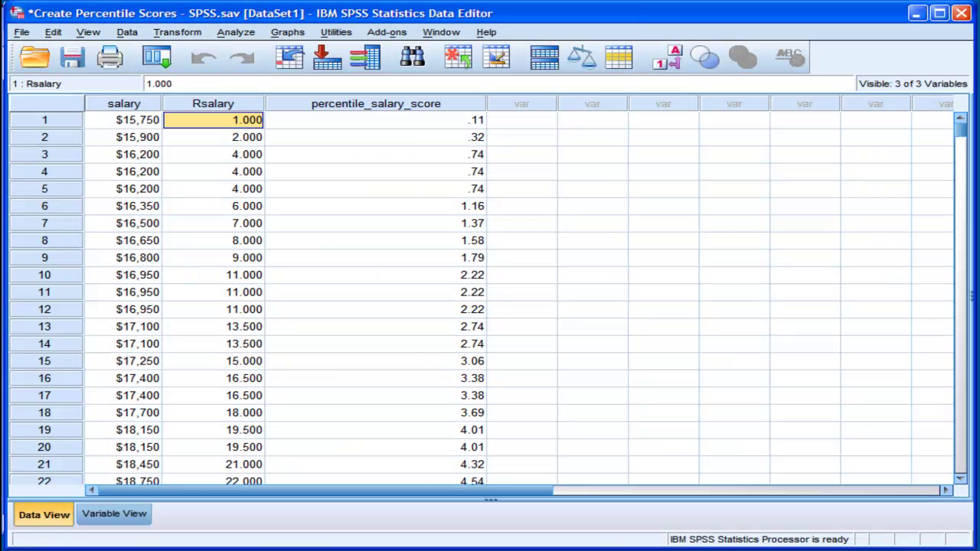
click(461, 120)
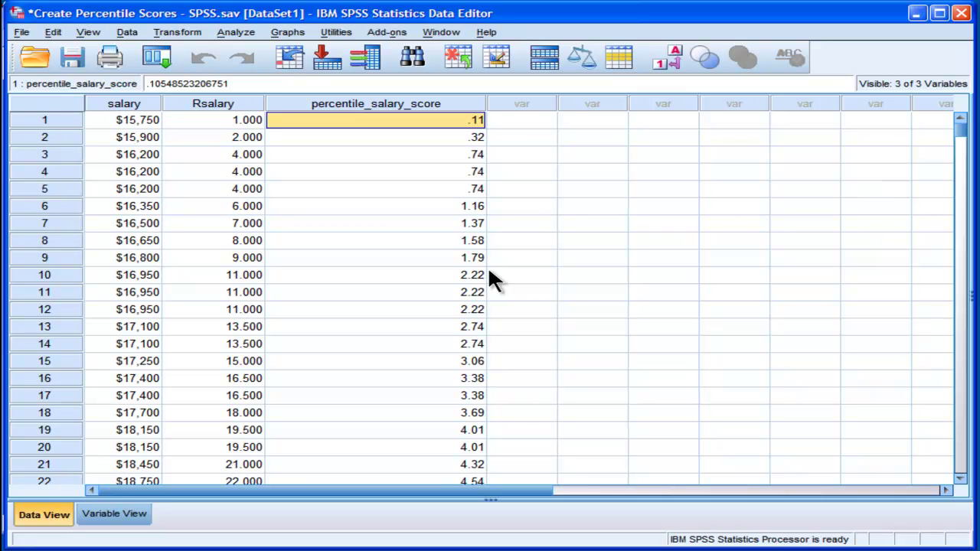
click(463, 207)
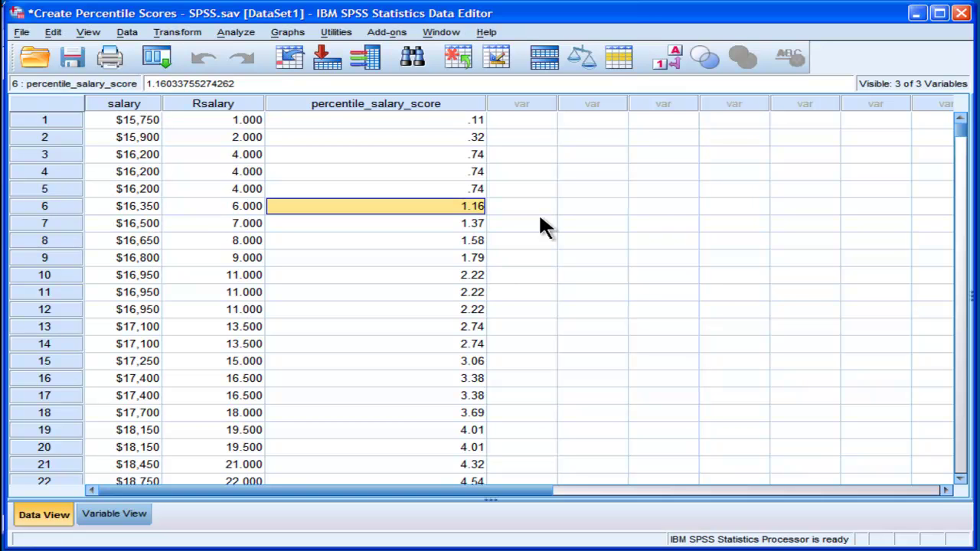
Set percentile_salary_score to 0 decimals in Variable View, then go back to Data View
click(139, 515)
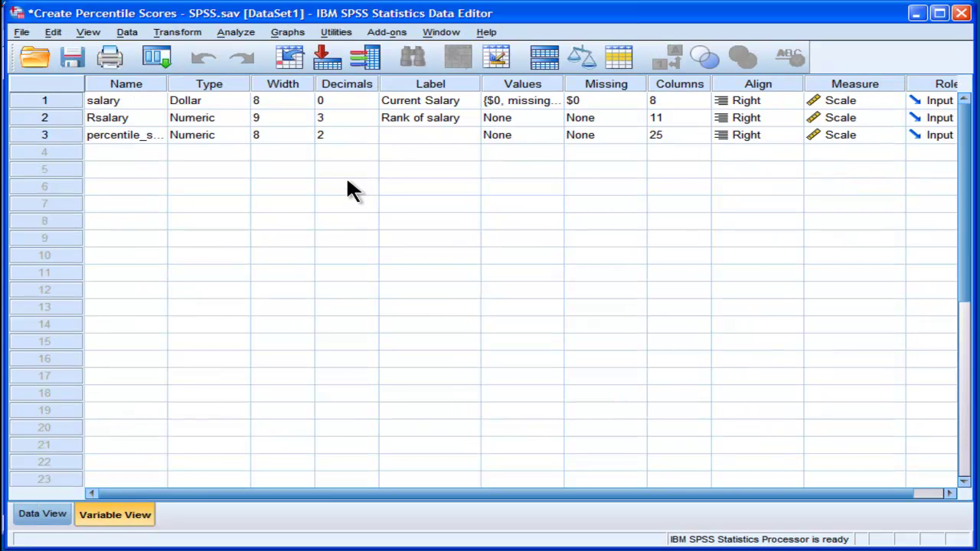
click(367, 135)
click(370, 139)
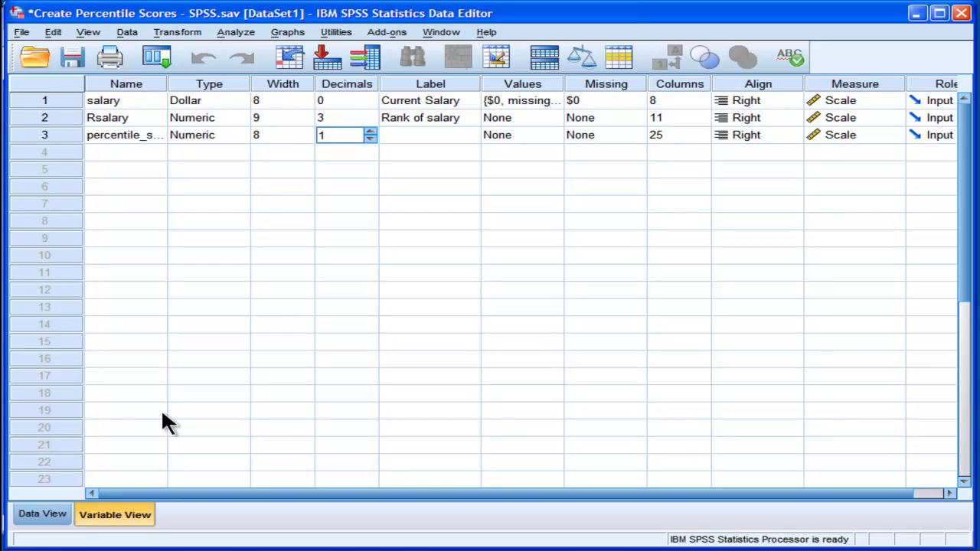
key(Return)
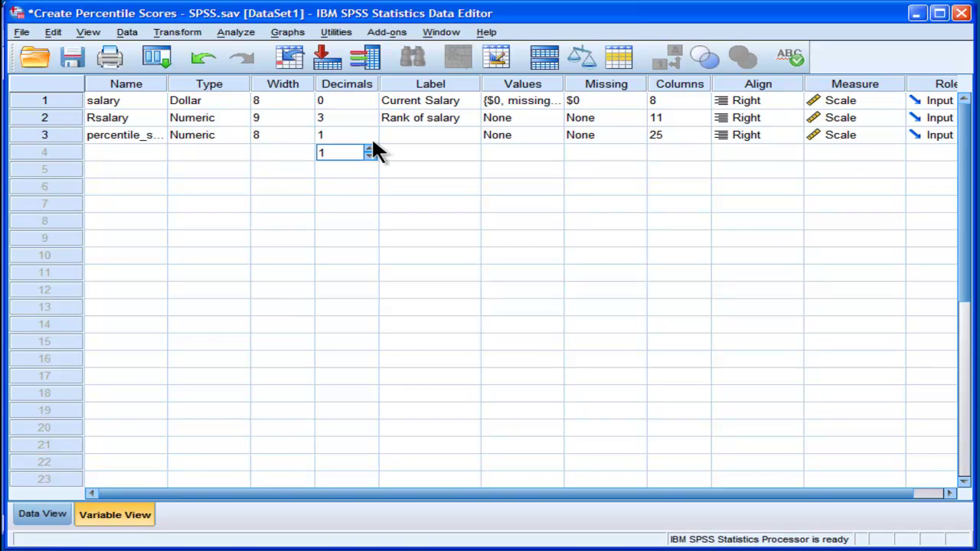
click(371, 135)
click(371, 138)
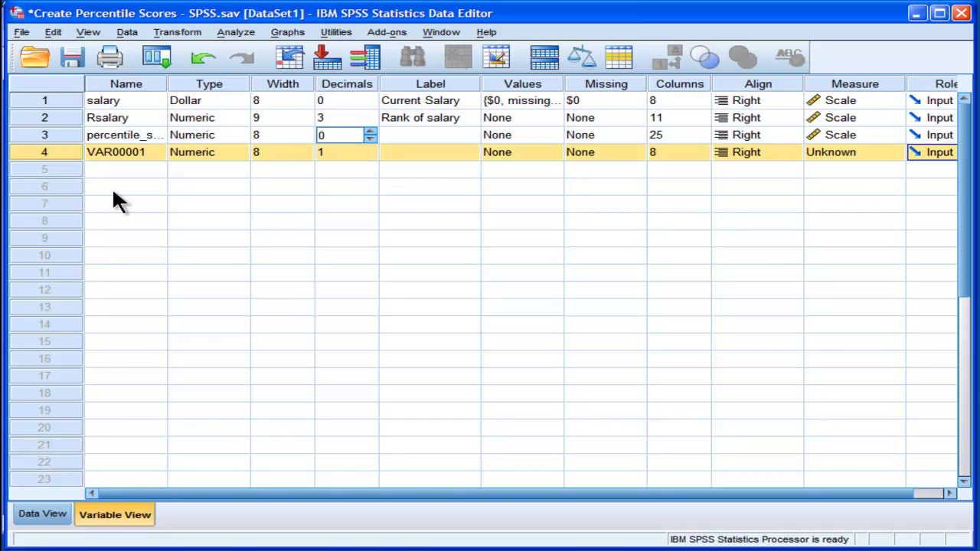
double_click(64, 150)
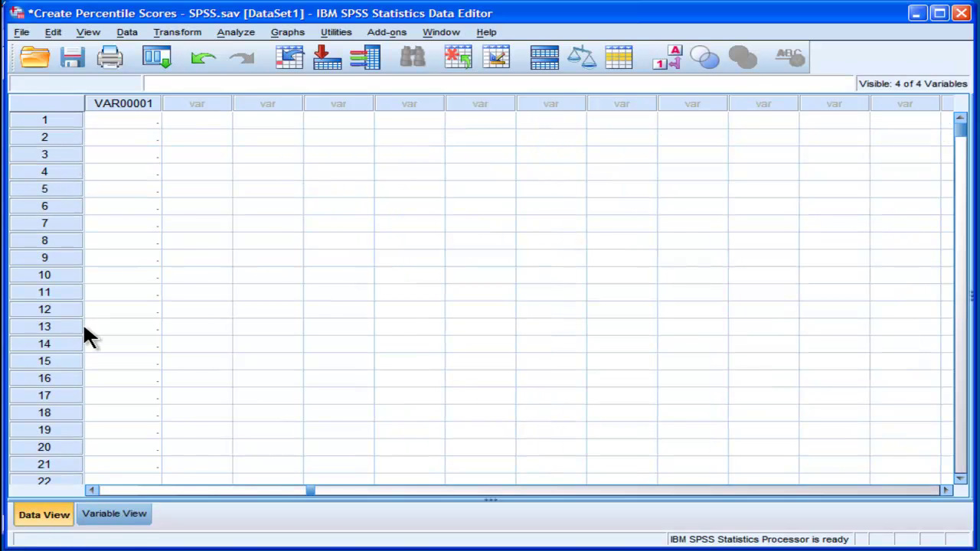
Overwrite the percentile_salary_score values in rows 1 and 2 with 1
drag(301, 487, 133, 484)
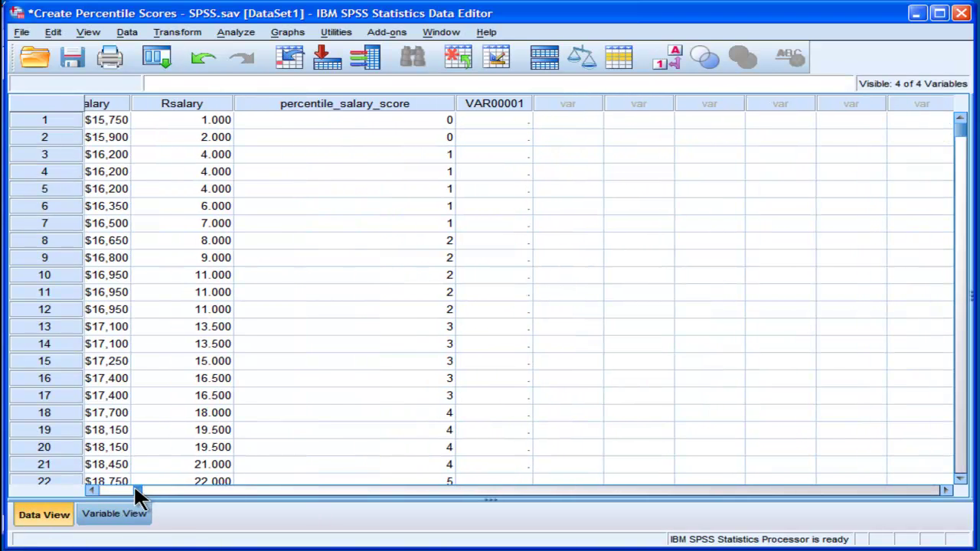
click(406, 135)
key(Down)
key(Down)
key(Down)
key(Up)
key(Up)
key(Up)
key(Up)
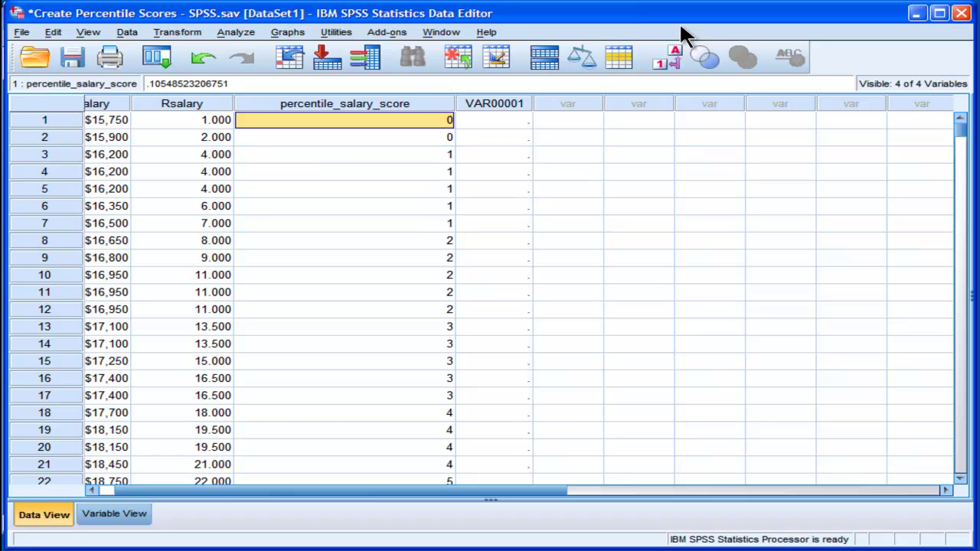
text(1)
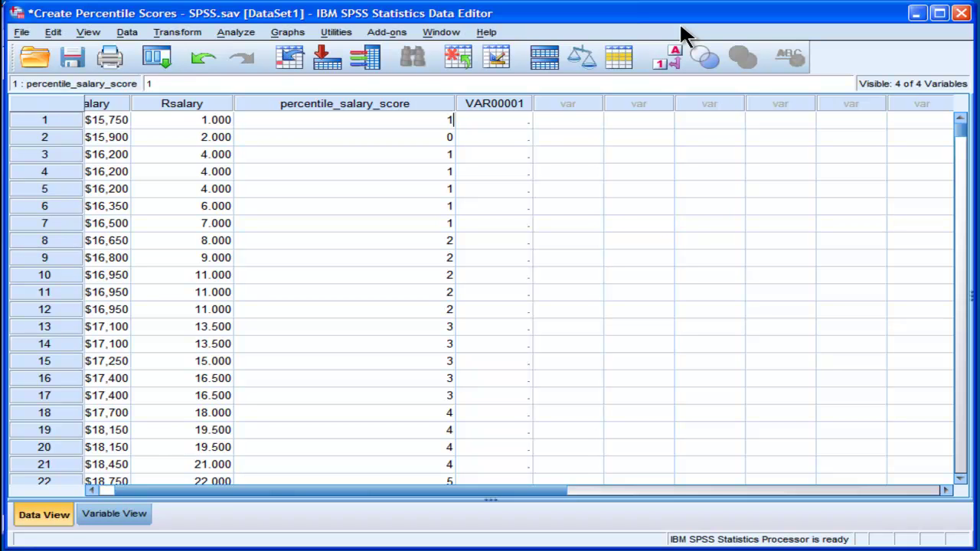
key(Return)
text(1)
key(Return)
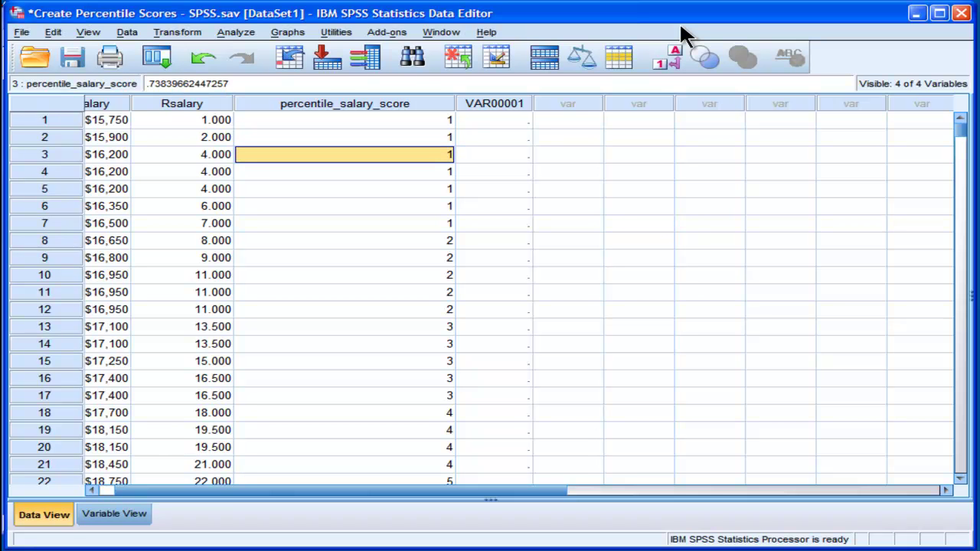
key(Down)
key(Down)
key(Down)
key(Down)
key(Down)
key(Down)
key(Up)
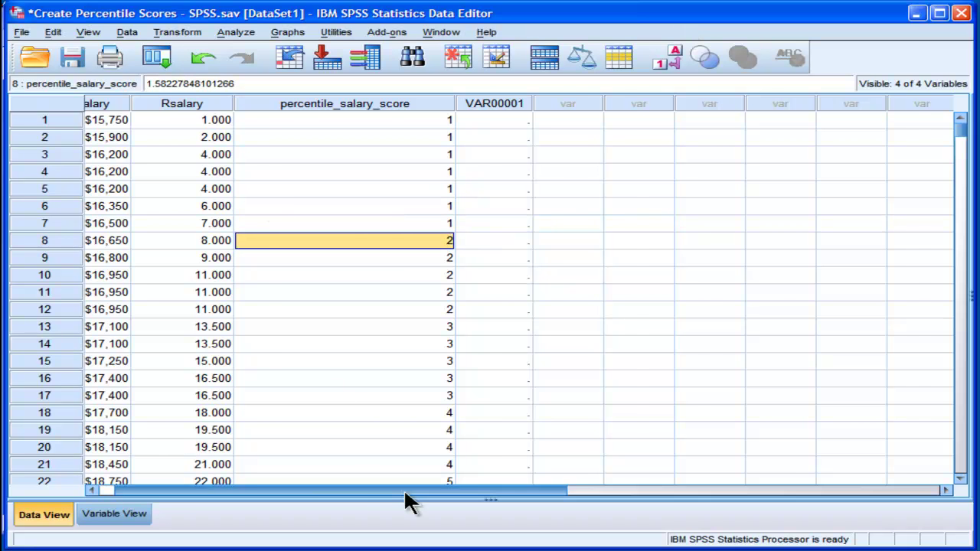
drag(403, 490, 355, 490)
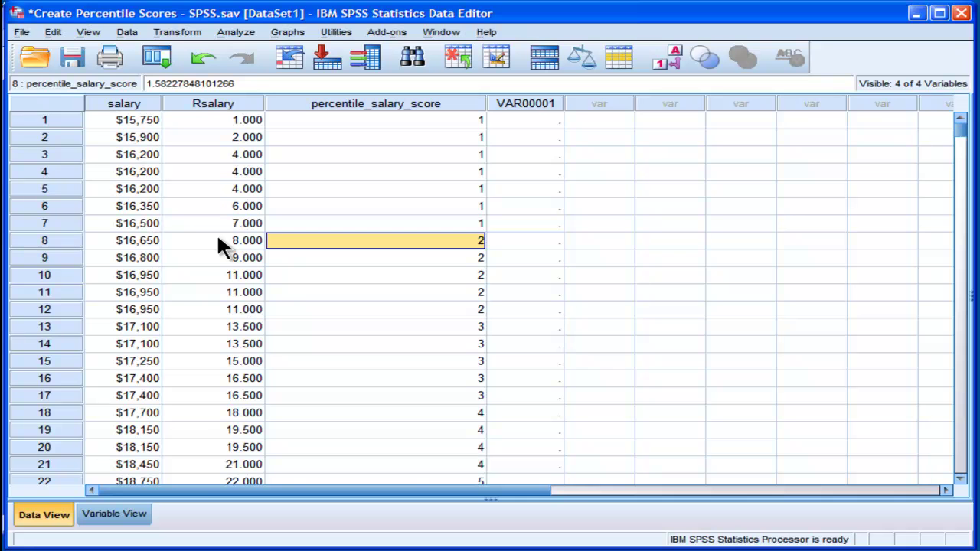
click(138, 227)
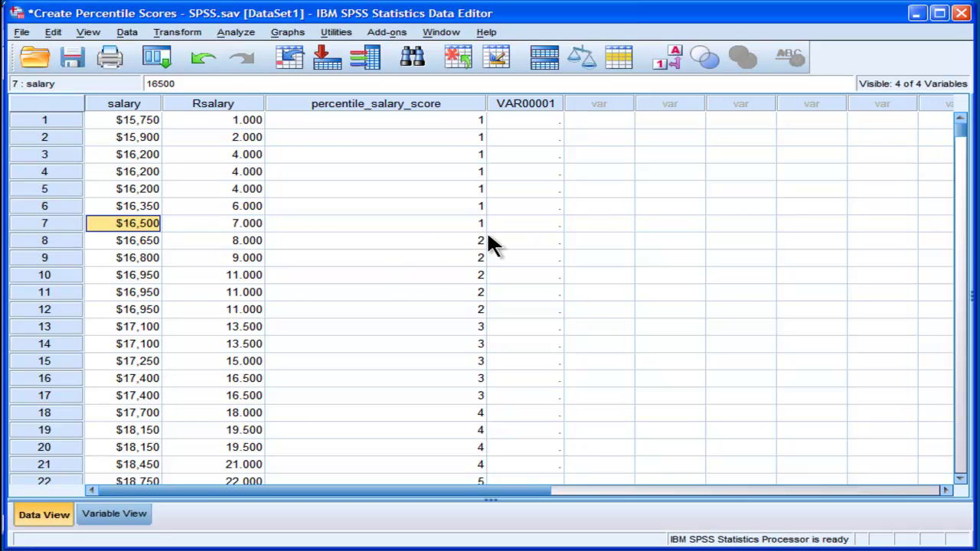
click(457, 226)
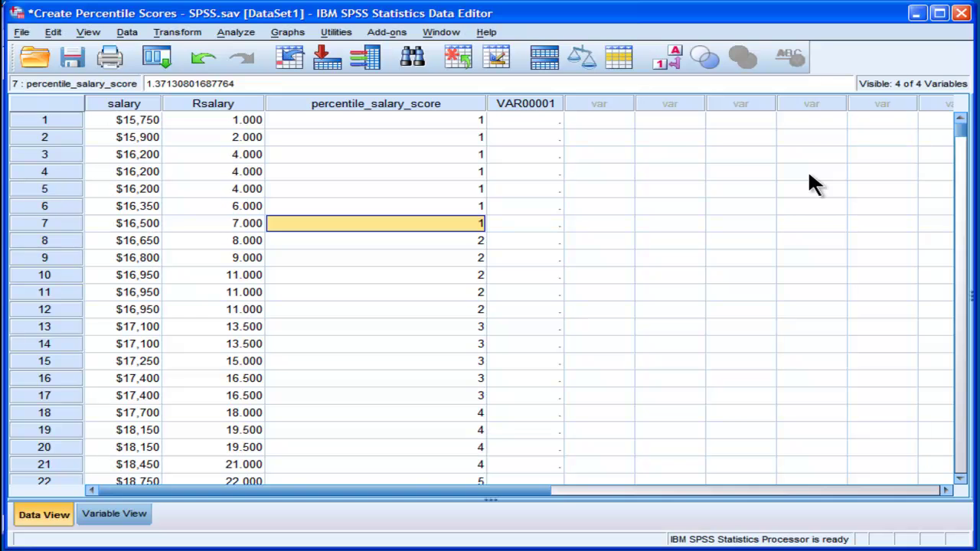
key(Up)
key(Up)
key(Up)
key(Up)
key(Up)
key(Up)
key(Down)
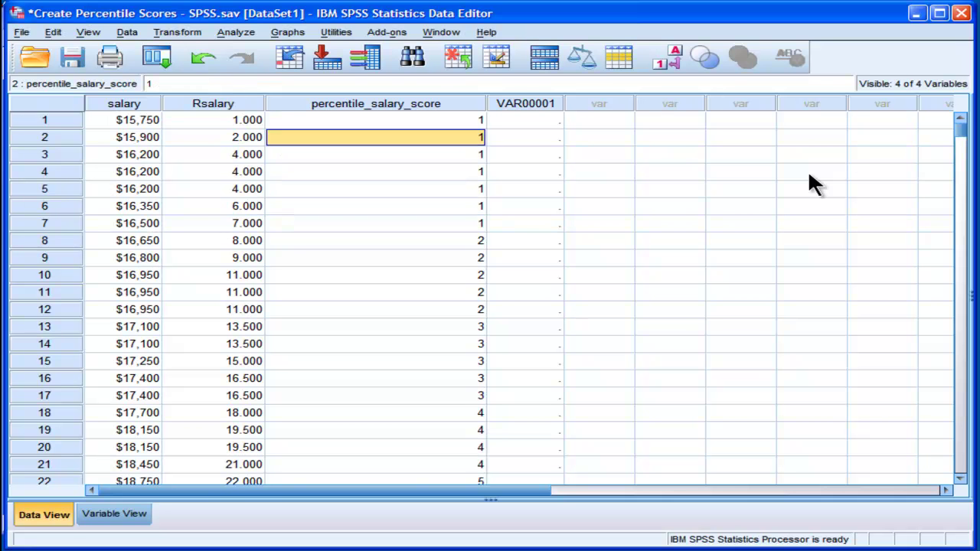
key(Down)
key(Down)
key(Down)
key(Down)
key(Down)
key(Left)
key(Left)
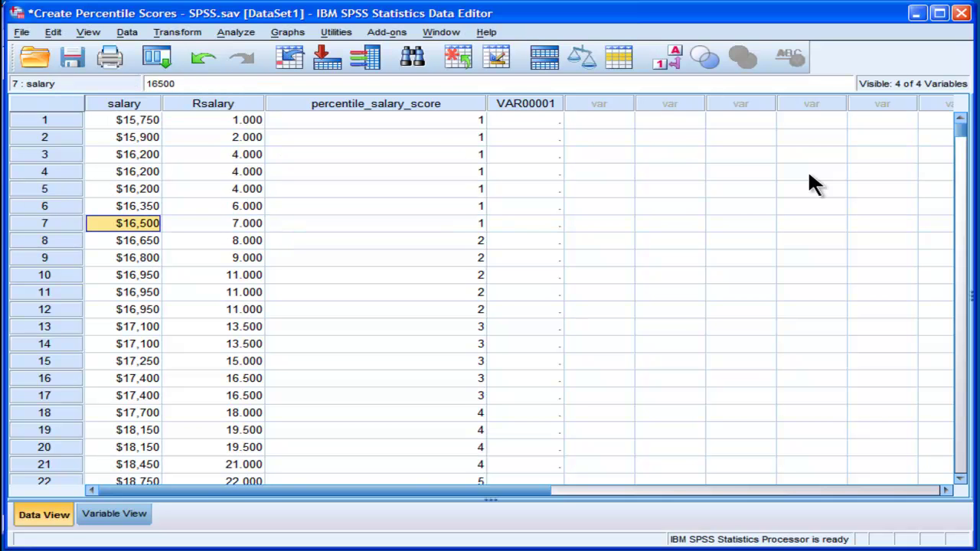
key(Up)
key(Up)
key(Up)
key(Up)
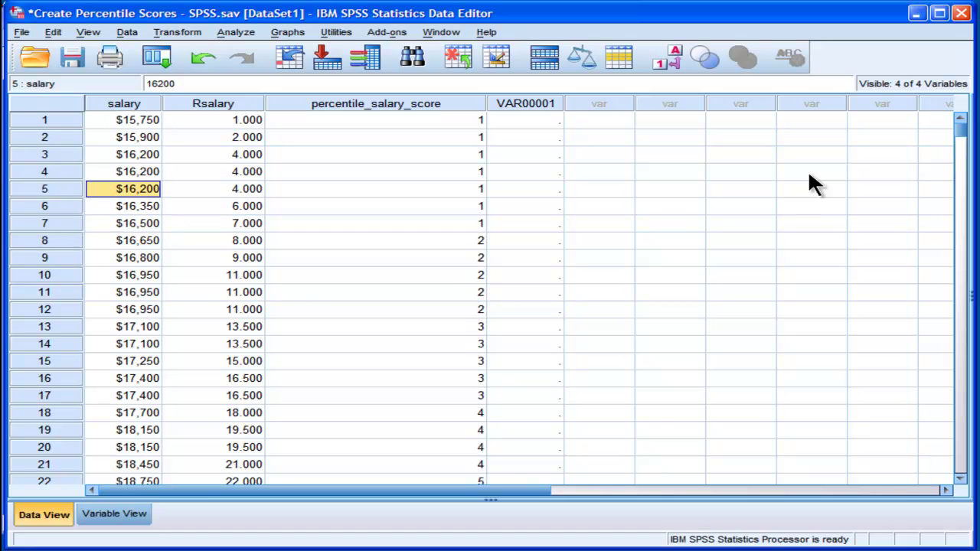
mouse_move(969, 138)
mouse_down()
mouse_move(964, 127)
mouse_move(964, 153)
mouse_up()
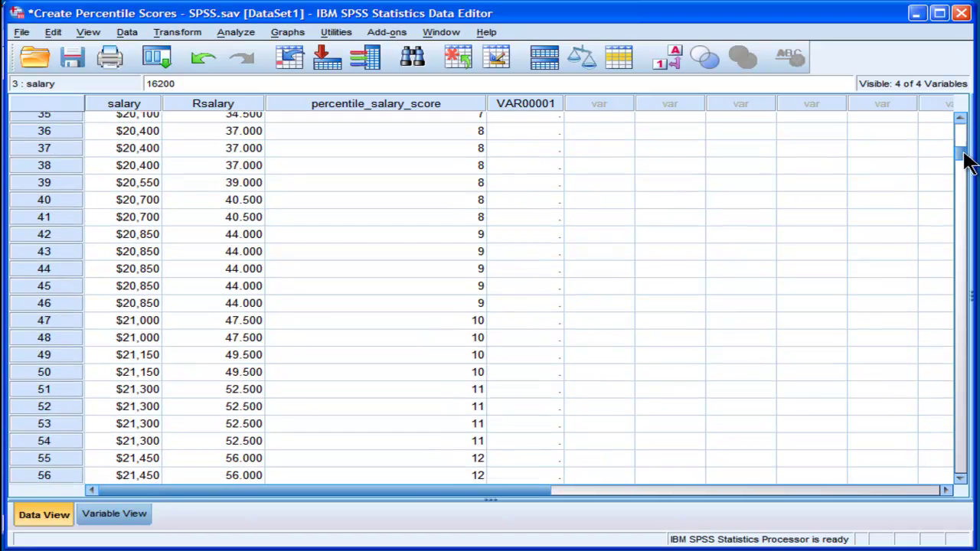
click(457, 234)
key(Left)
key(Right)
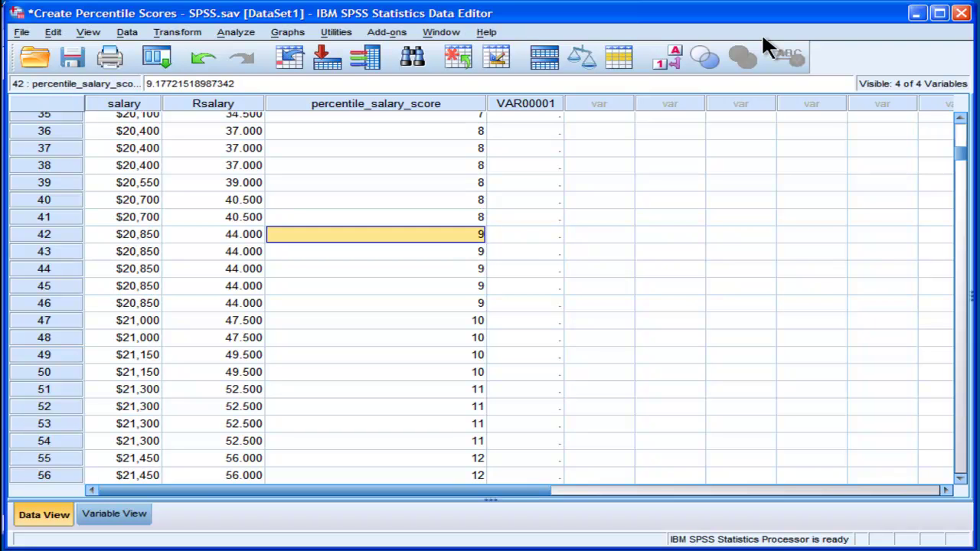
key(Down)
key(Down)
key(Down)
key(Down)
key(Down)
key(Down)
key(Down)
key(Down)
key(Down)
key(Down)
key(Down)
key(Down)
key(Down)
key(Down)
key(Down)
key(Down)
key(Down)
key(Down)
key(Down)
key(Down)
key(Down)
key(Down)
key(Down)
key(Down)
key(Down)
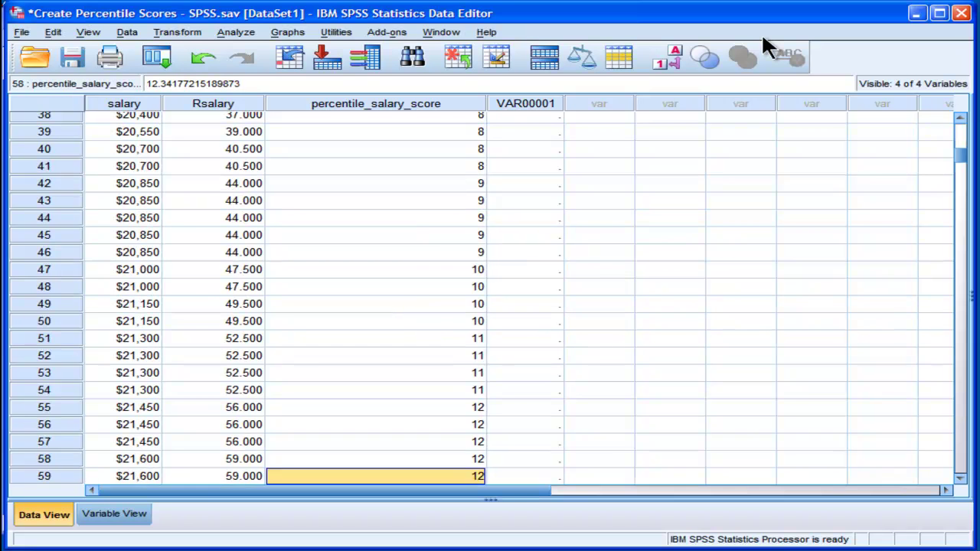
key(Down)
key(Down)
key(Down)
key(Down)
key(Down)
key(Down)
key(Down)
key(Down)
key(Down)
key(Down)
key(Down)
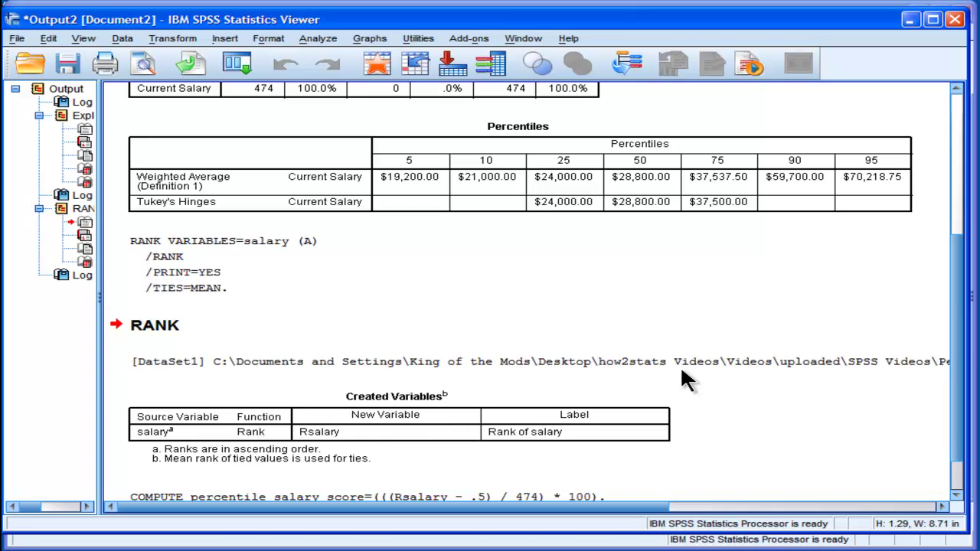
Scroll the data grid and check the exact percentile_salary_score values in rows 61 and 110
scroll(958, 332, up, 1)
click(679, 209)
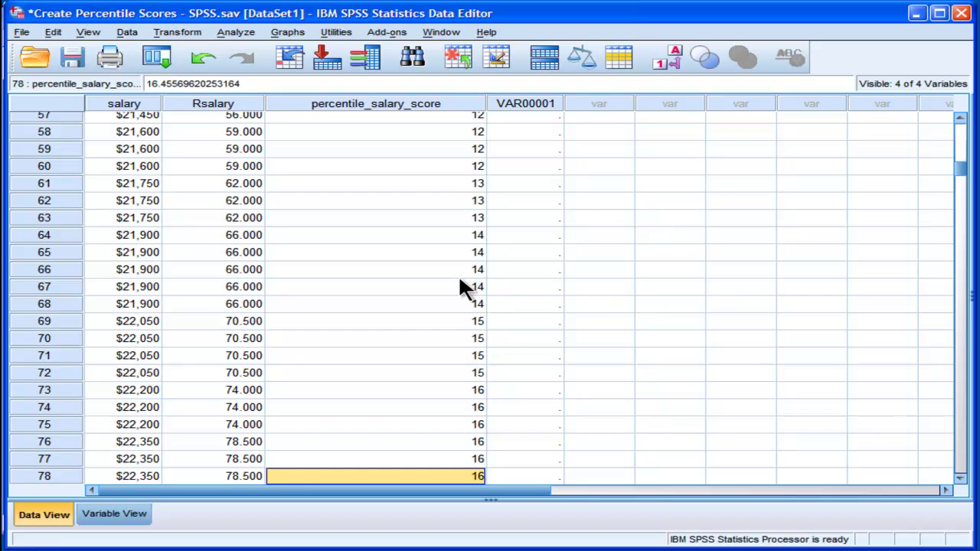
click(444, 184)
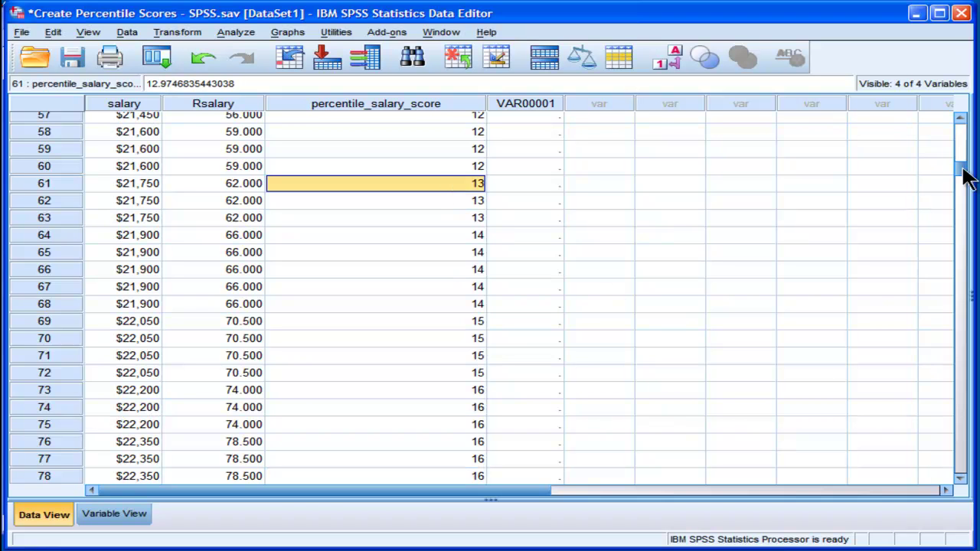
drag(964, 176, 966, 208)
click(375, 258)
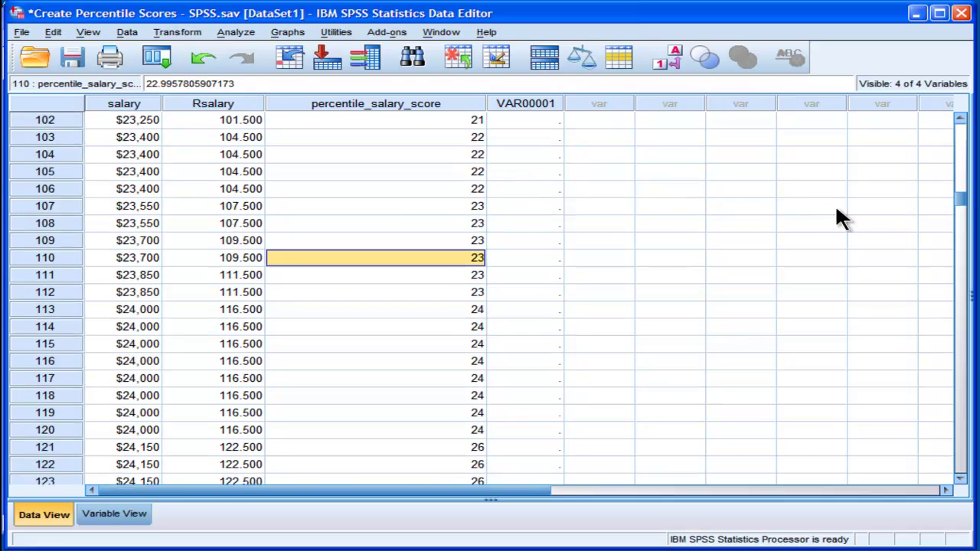
drag(964, 214, 947, 435)
Run Descriptive Statistics > Frequencies on Current Salary
click(247, 35)
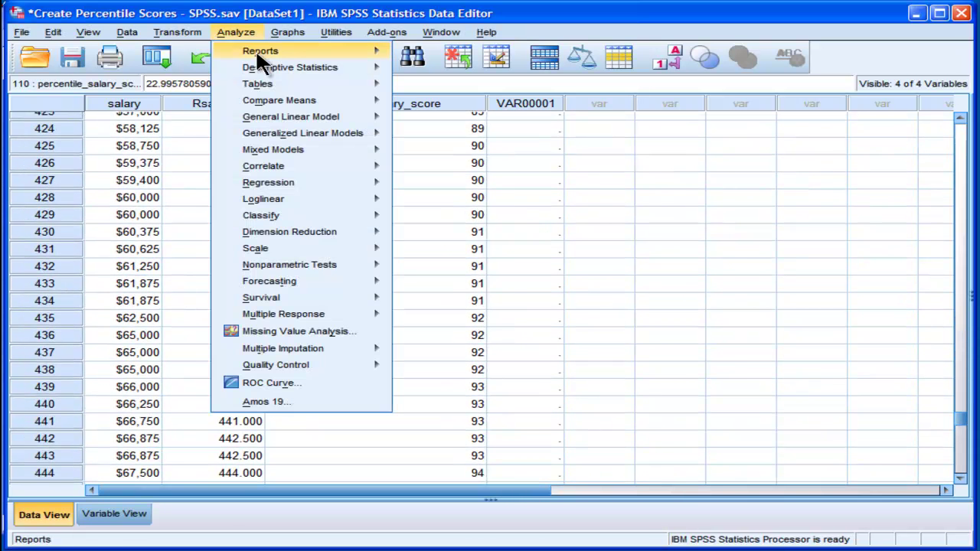
mouse_move(255, 65)
click(420, 70)
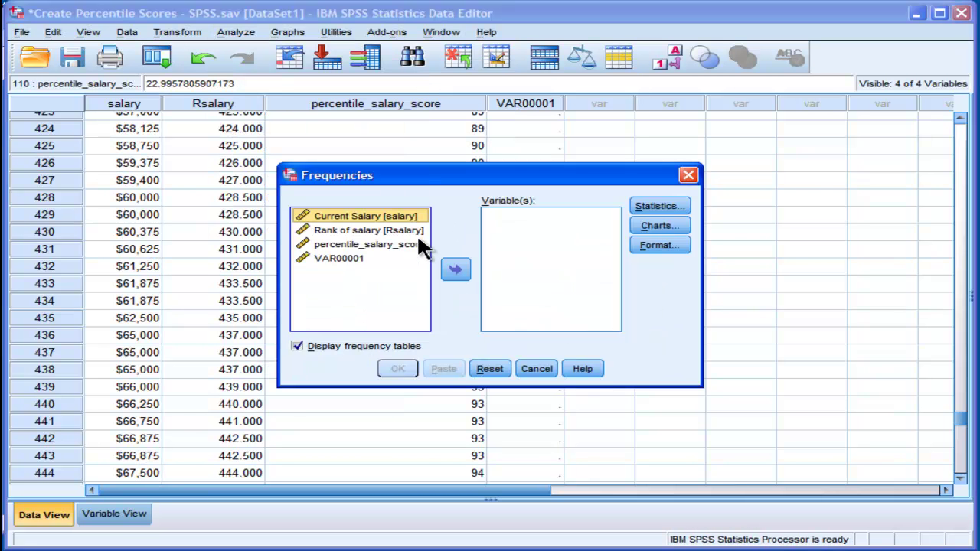
click(456, 268)
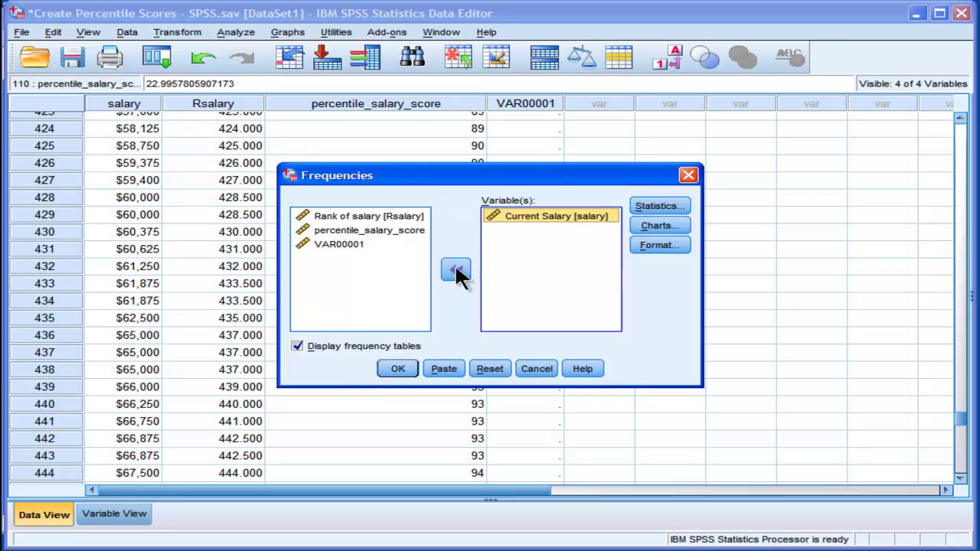
click(395, 369)
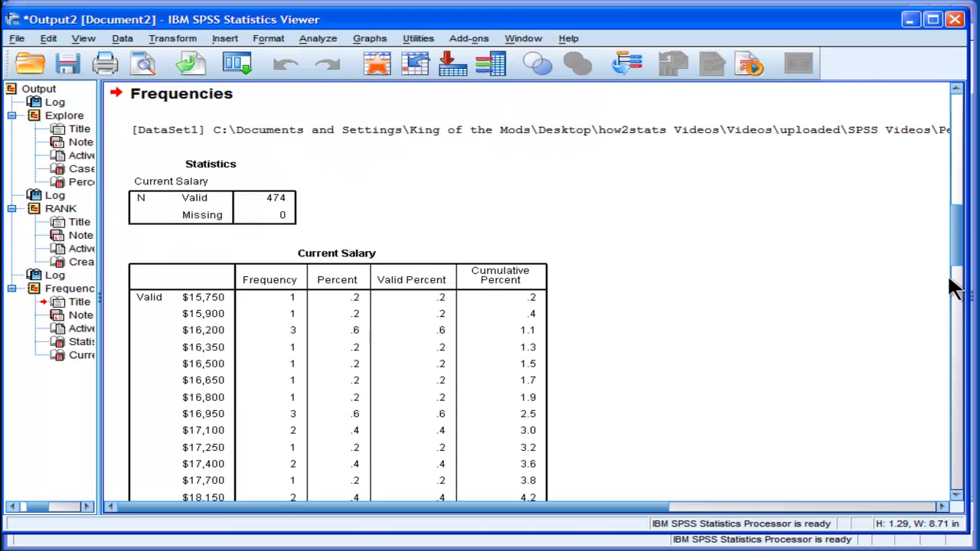
Scroll through the Current Salary cumulative percents, then switch back to the Data Editor
drag(955, 252, 955, 274)
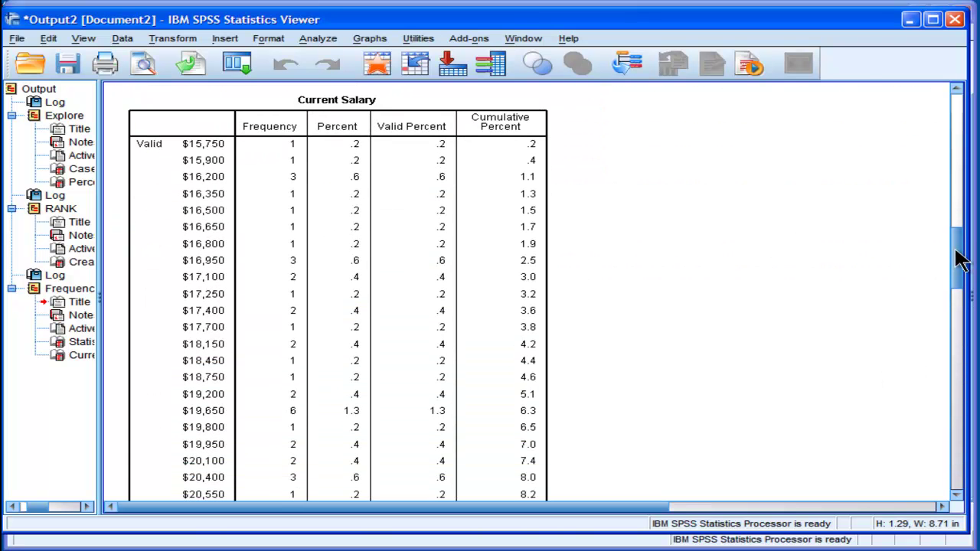
click(540, 149)
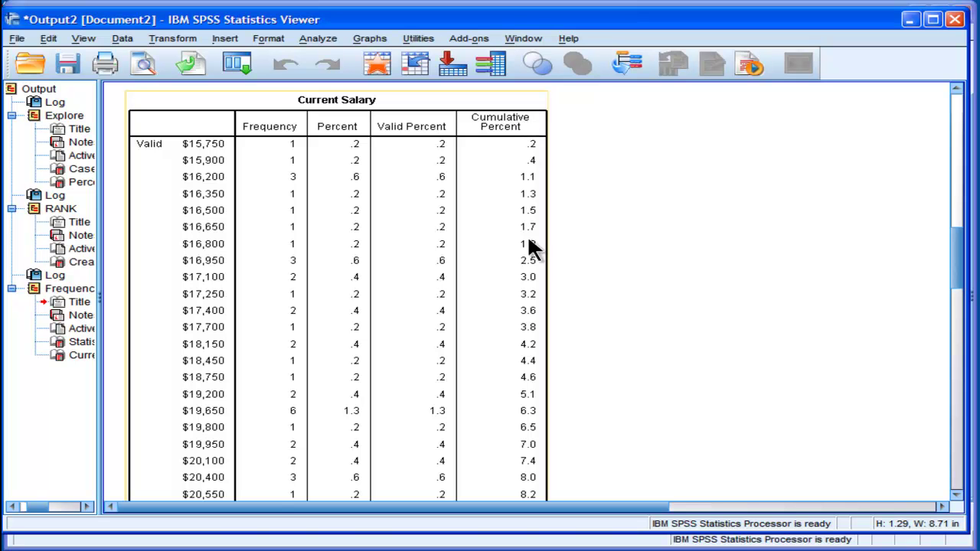
click(759, 281)
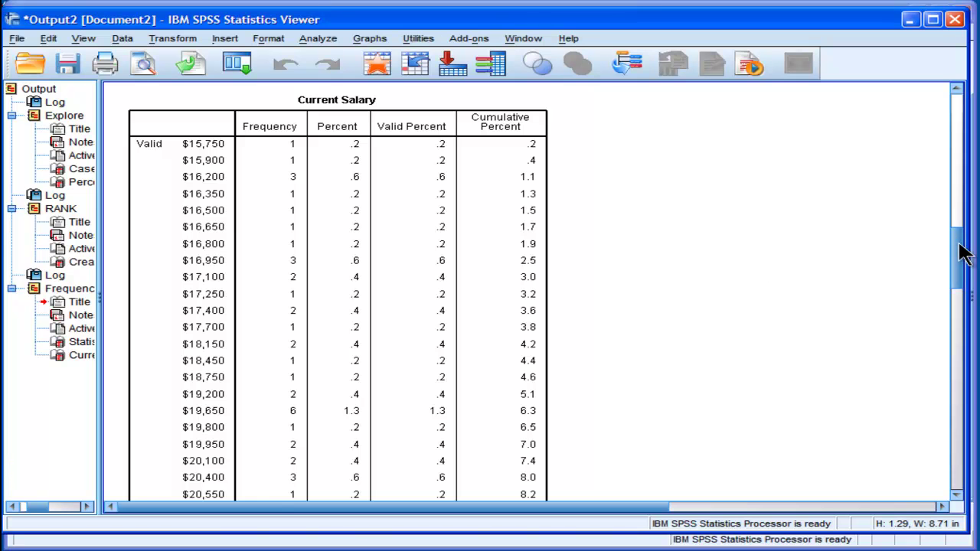
click(423, 284)
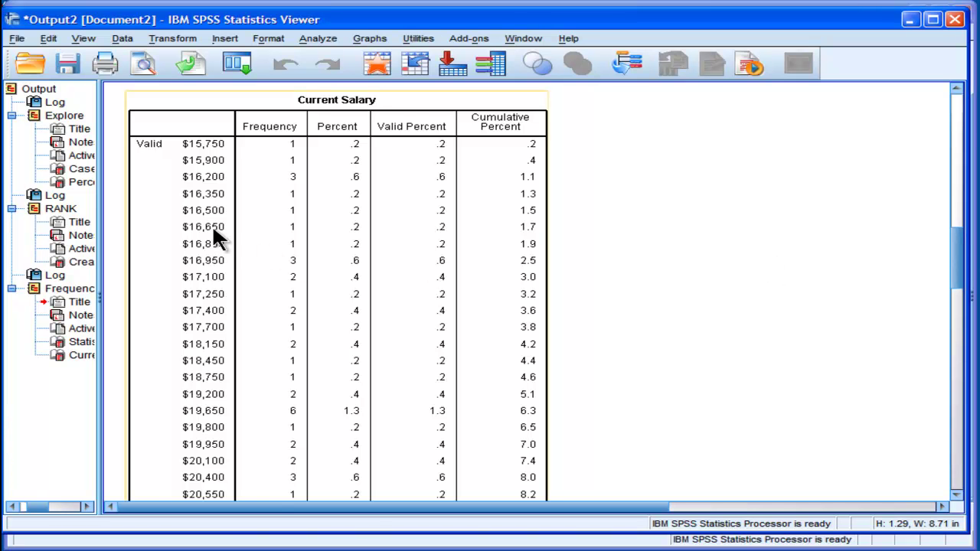
click(527, 212)
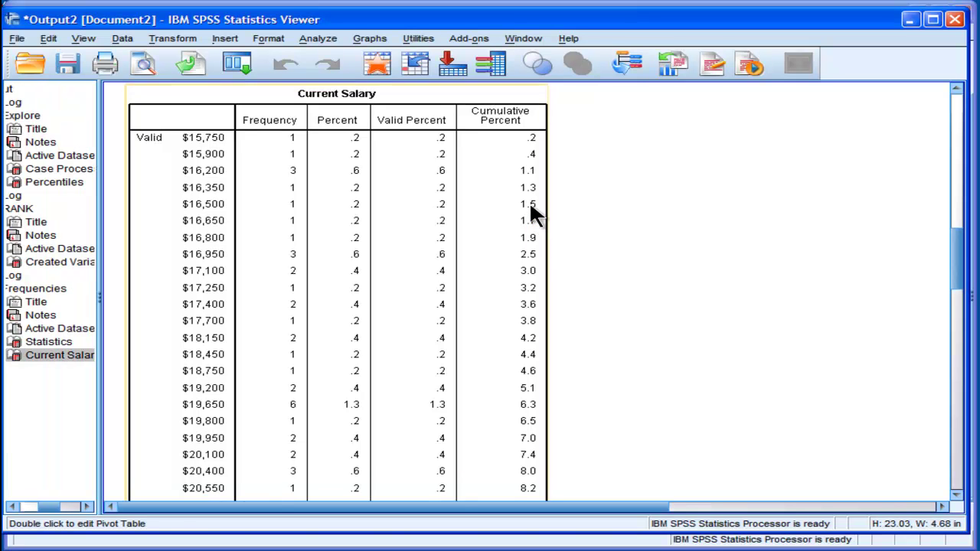
drag(962, 255, 962, 343)
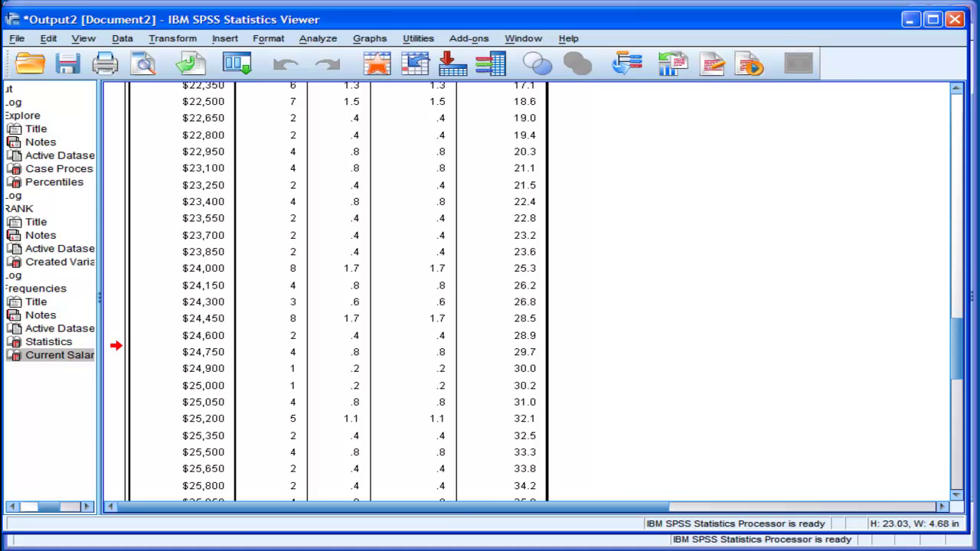
key(alt+Tab)
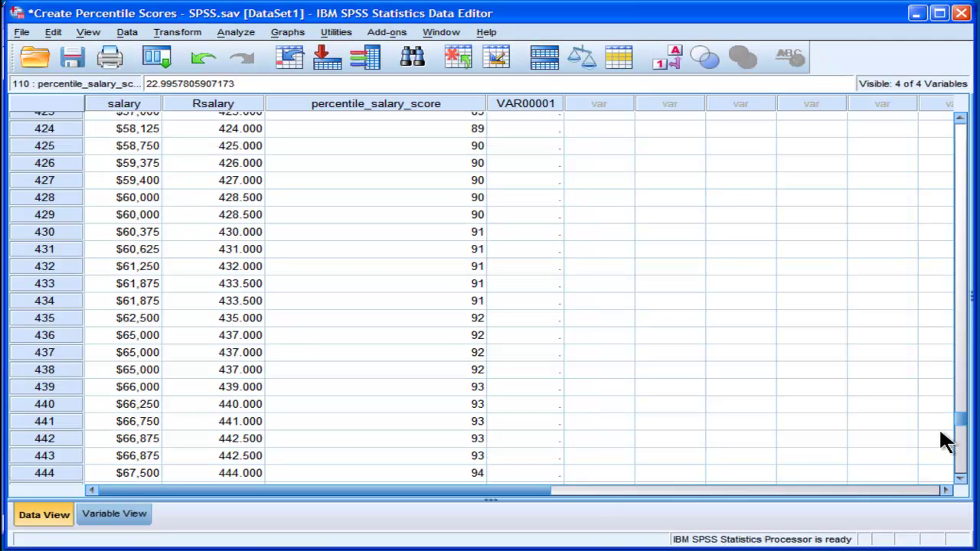
drag(961, 417, 958, 210)
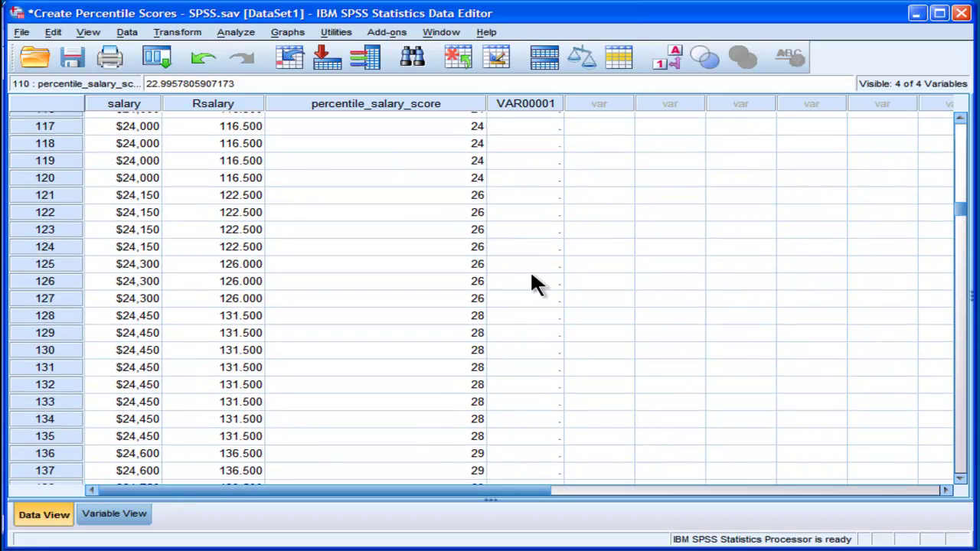
click(125, 162)
click(471, 162)
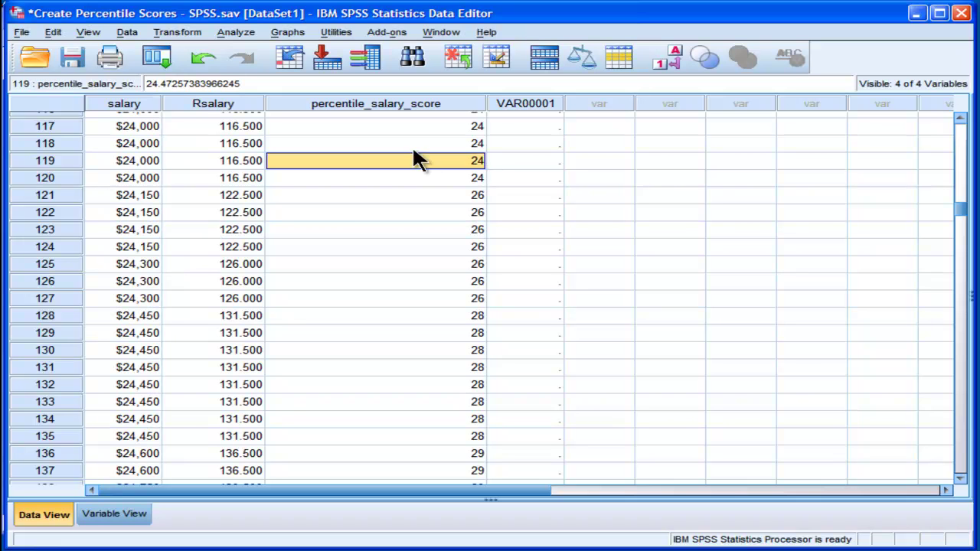
click(147, 142)
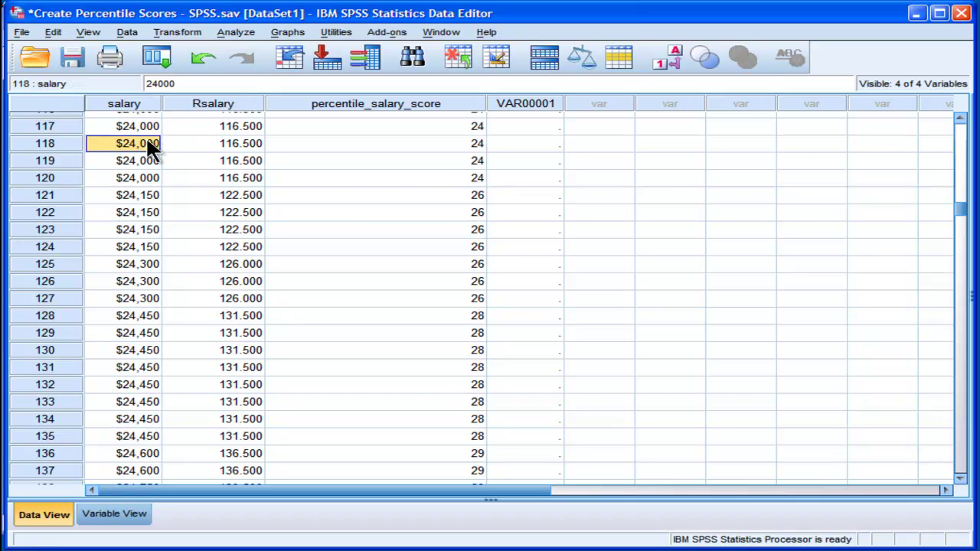
click(384, 145)
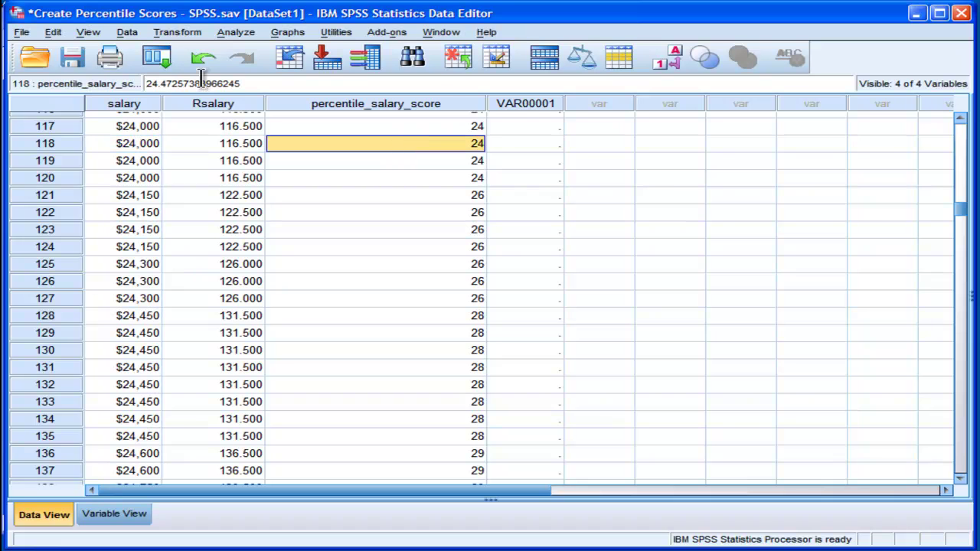
click(959, 119)
click(959, 119)
click(959, 119)
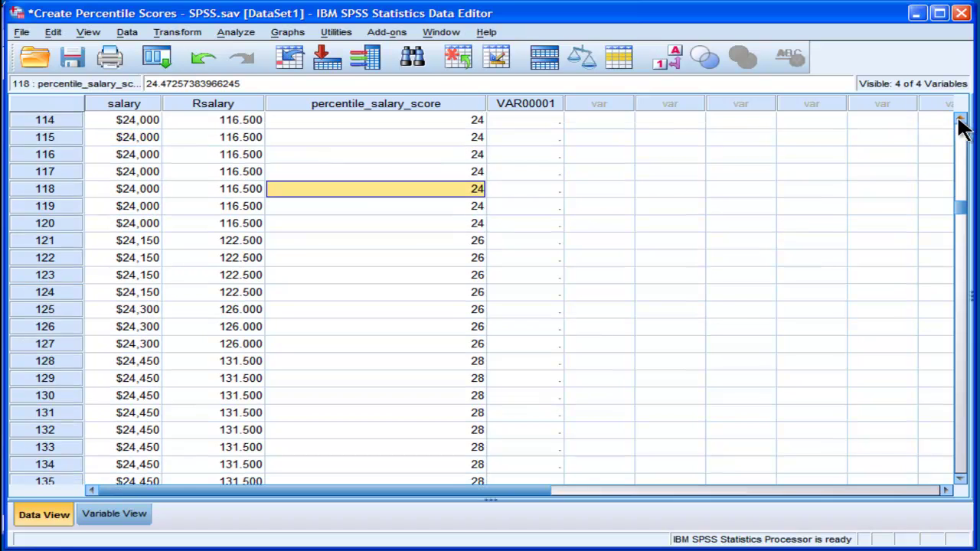
click(959, 119)
click(959, 119)
click(145, 138)
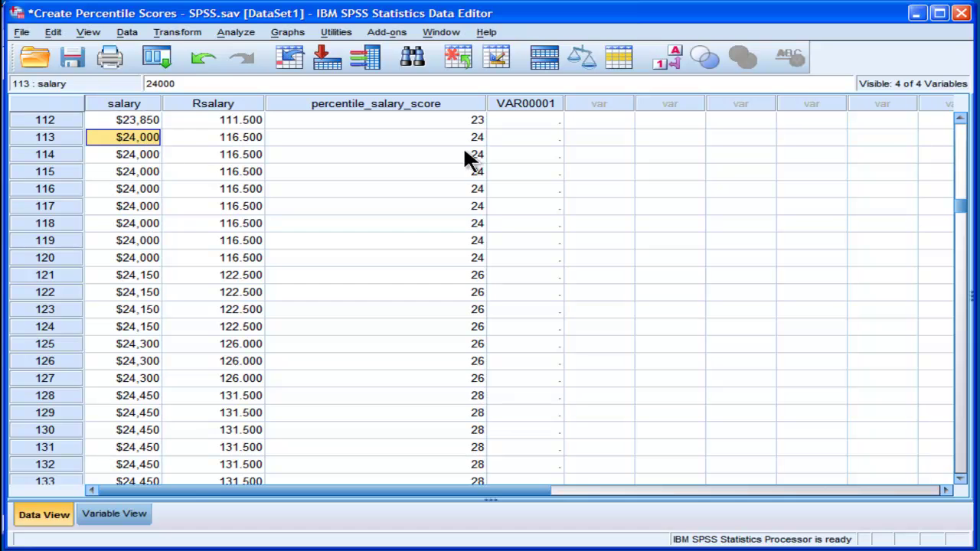
mouse_move(465, 142)
mouse_down()
mouse_move(466, 150)
mouse_move(462, 140)
mouse_up()
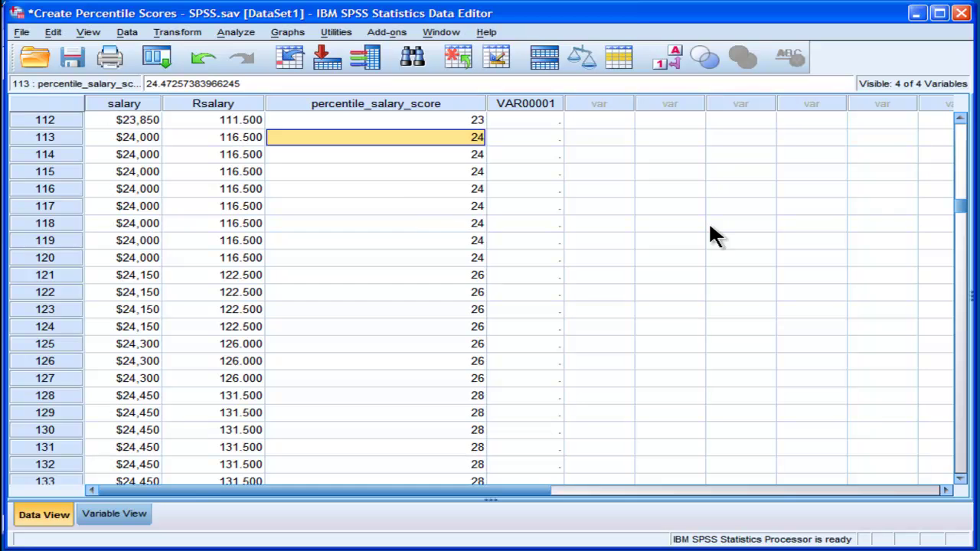
click(394, 190)
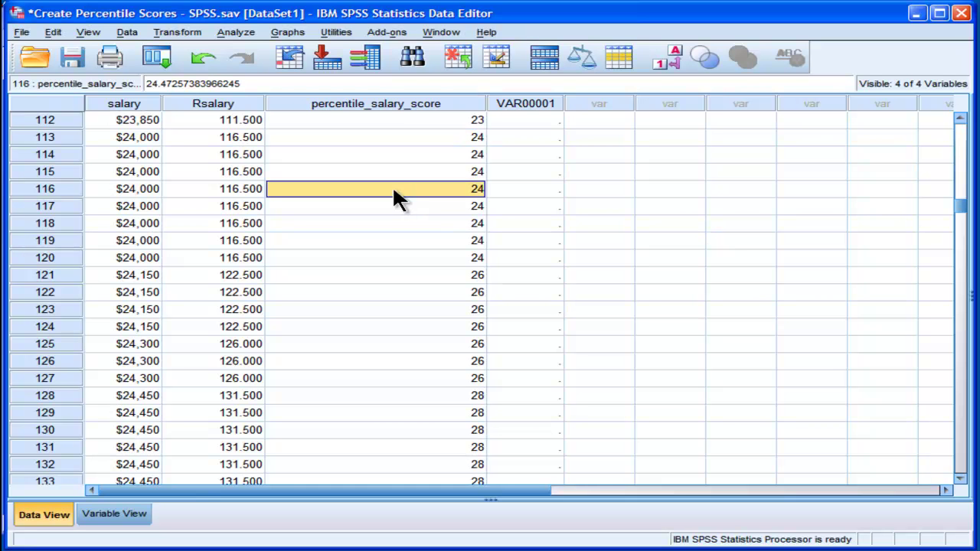
click(404, 119)
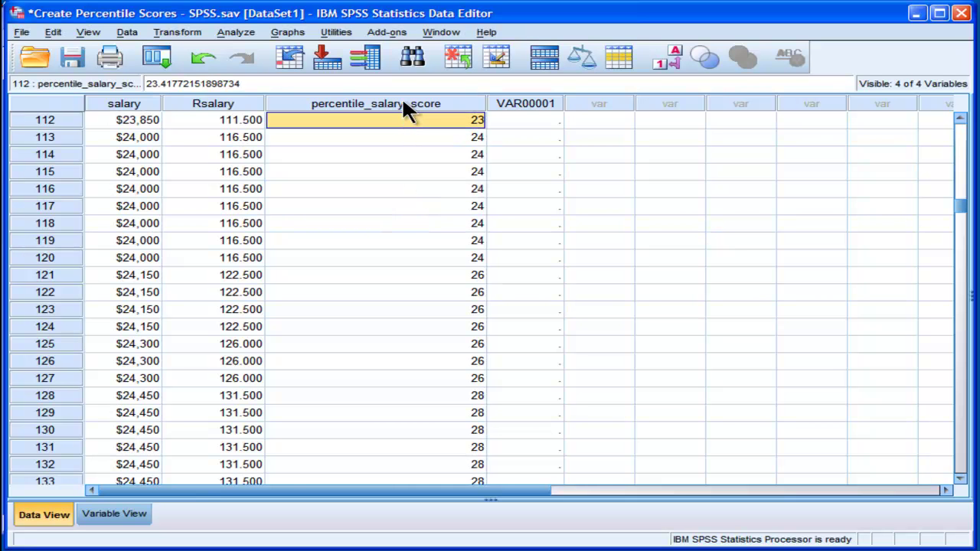
click(403, 103)
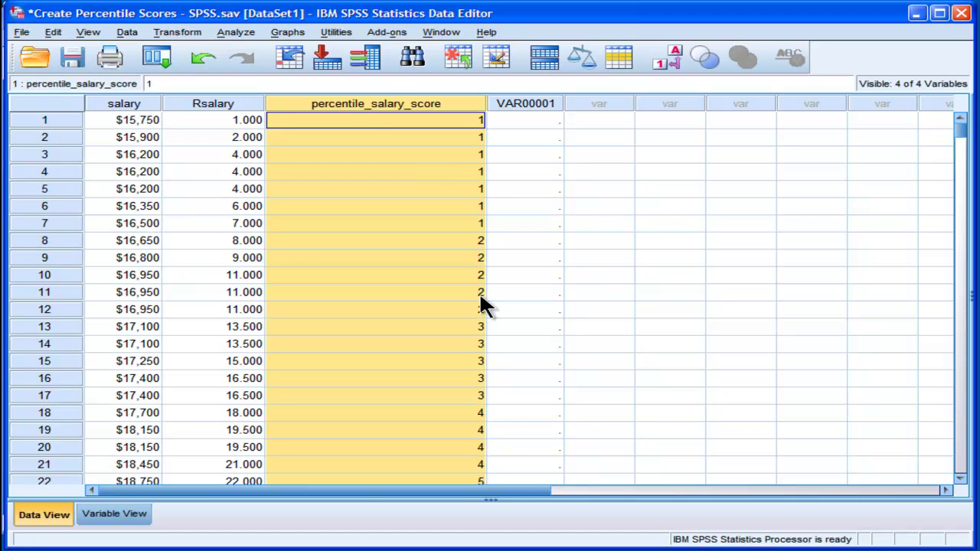